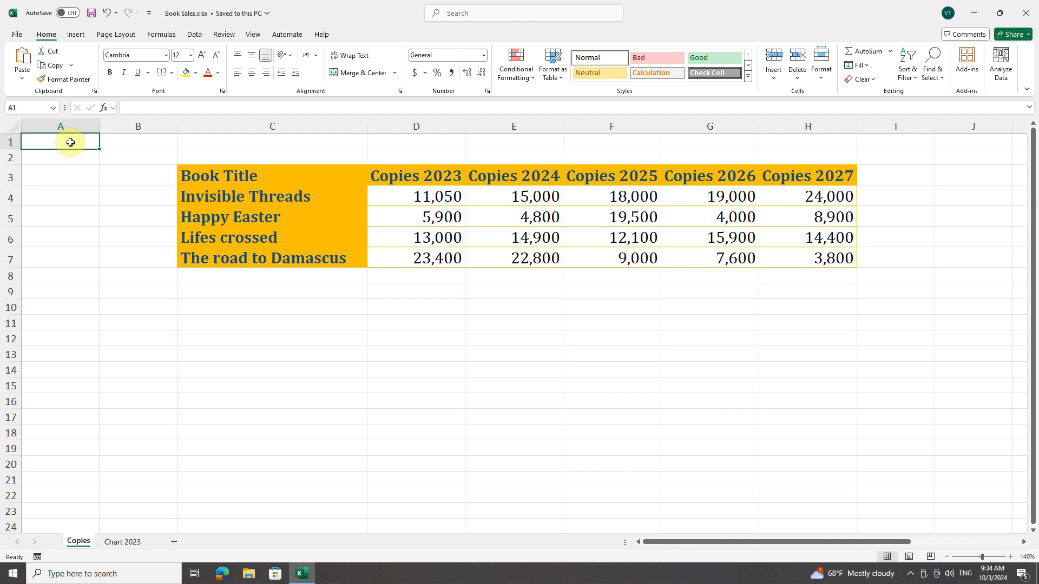
Examine the book sales range C3:H7 and its bordering rows 2 and 8 and columns B and I
{"action": "left_click", "coordinate": [277, 175]}
{"action": "left_click_drag", "start_coordinate": [816, 252], "coordinate": [276, 178]}
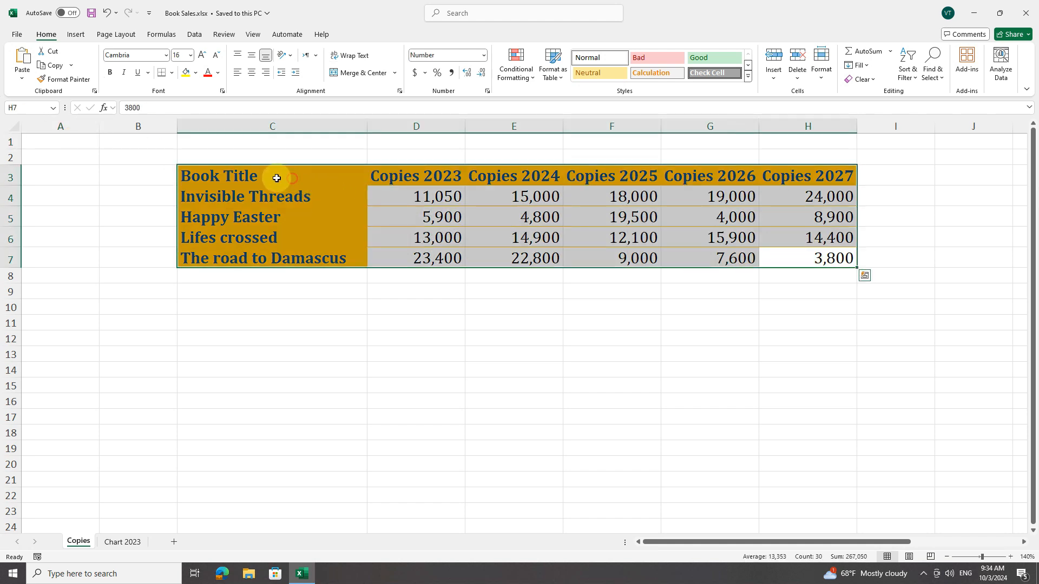
{"action": "left_click", "coordinate": [265, 176]}
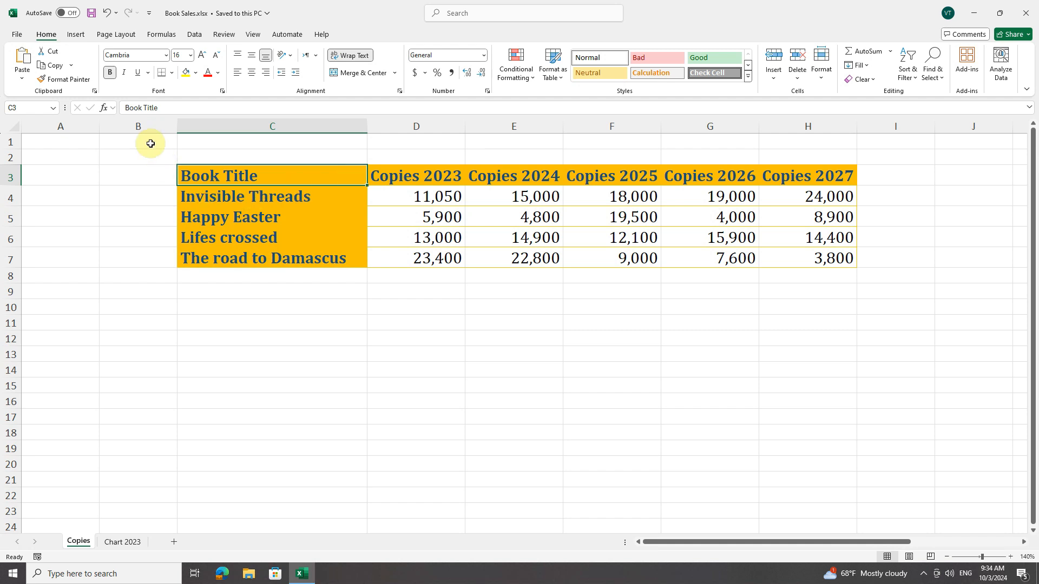
{"action": "left_click", "coordinate": [143, 126]}
{"action": "left_click", "coordinate": [10, 157]}
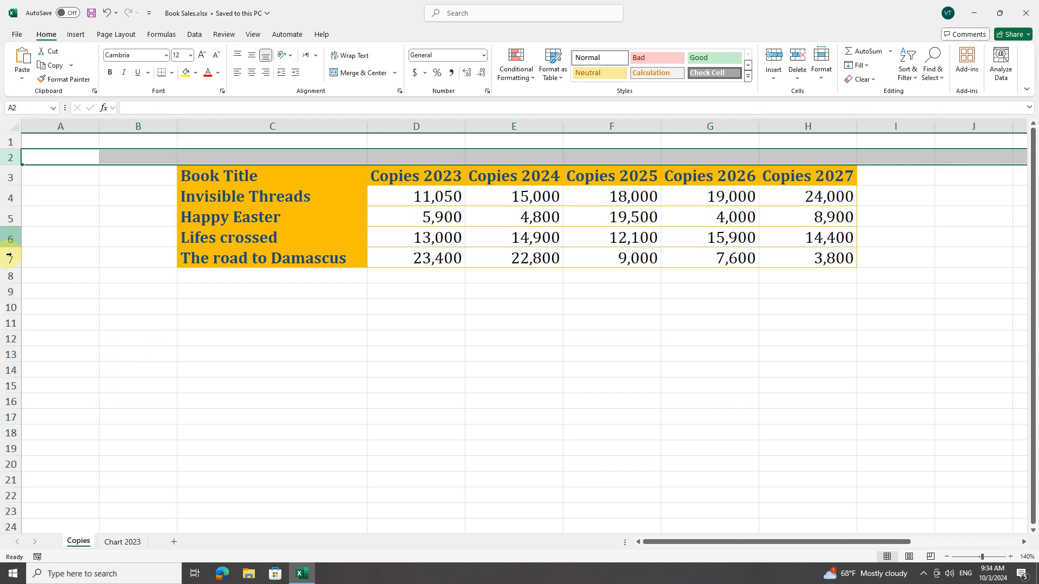
{"action": "left_click", "coordinate": [11, 276]}
{"action": "left_click", "coordinate": [882, 126]}
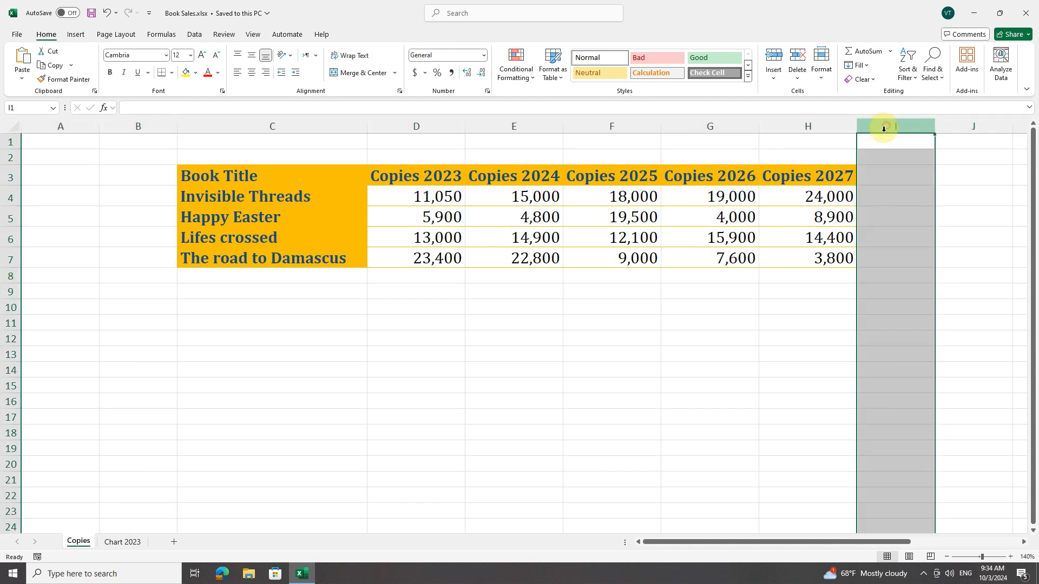
{"action": "left_click_drag", "start_coordinate": [836, 176], "coordinate": [272, 252]}
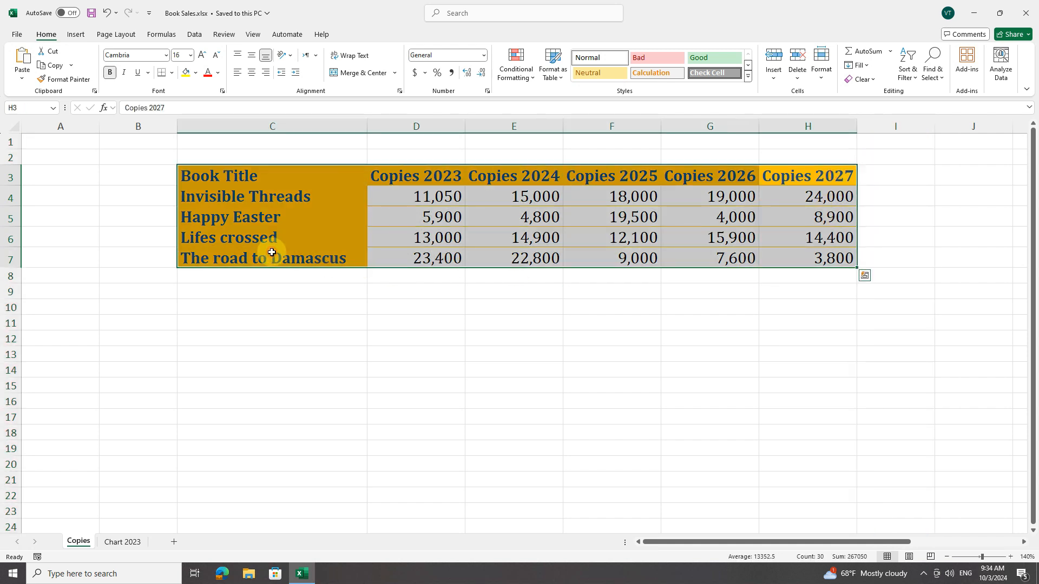
{"action": "left_click", "coordinate": [272, 255]}
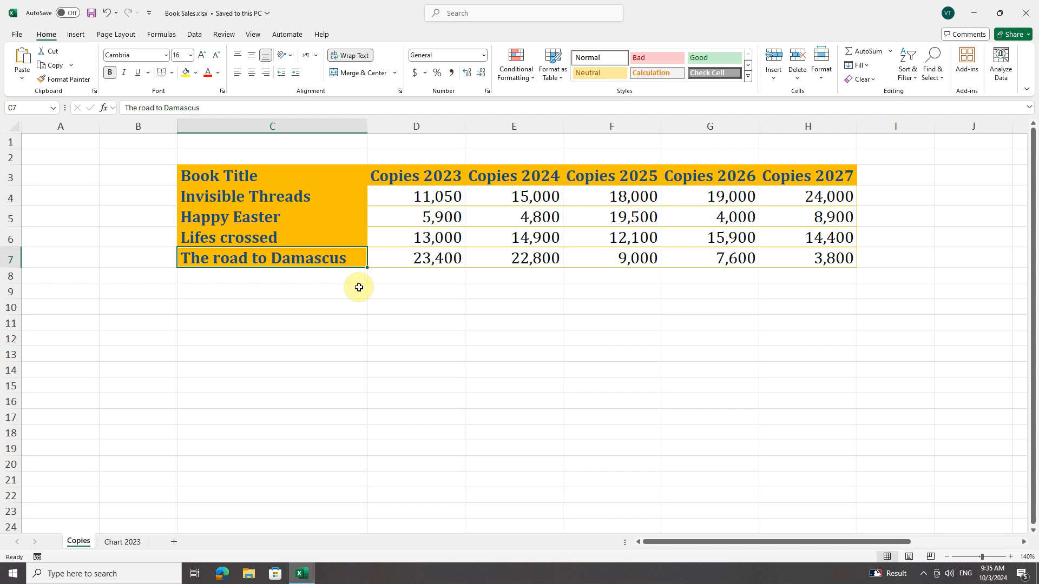
Create a table with headers from the book sales data in C3:H7
{"action": "left_click", "coordinate": [246, 176]}
{"action": "left_click_drag", "start_coordinate": [389, 179], "coordinate": [791, 257]}
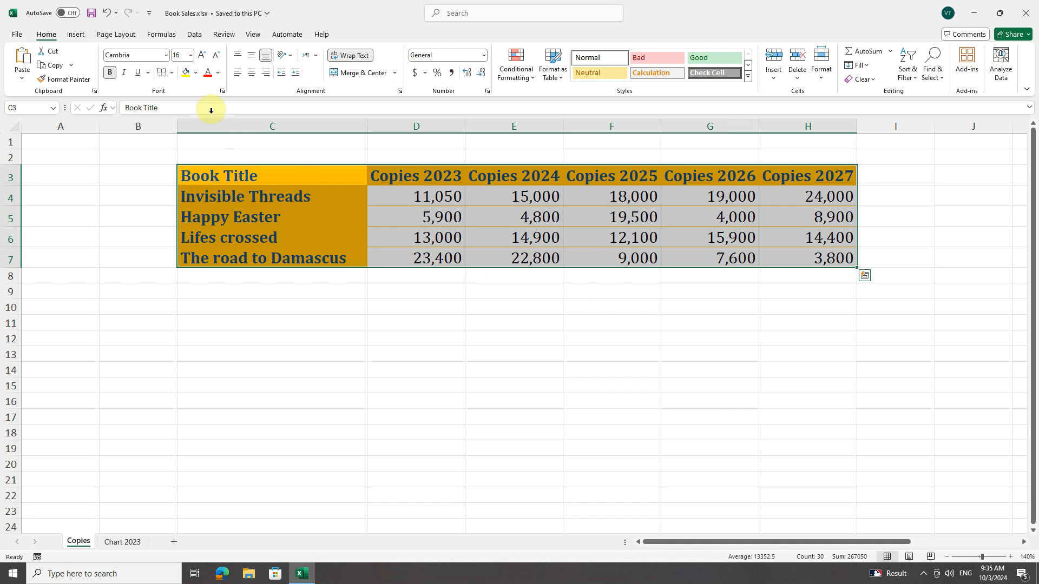
{"action": "left_click", "coordinate": [76, 34]}
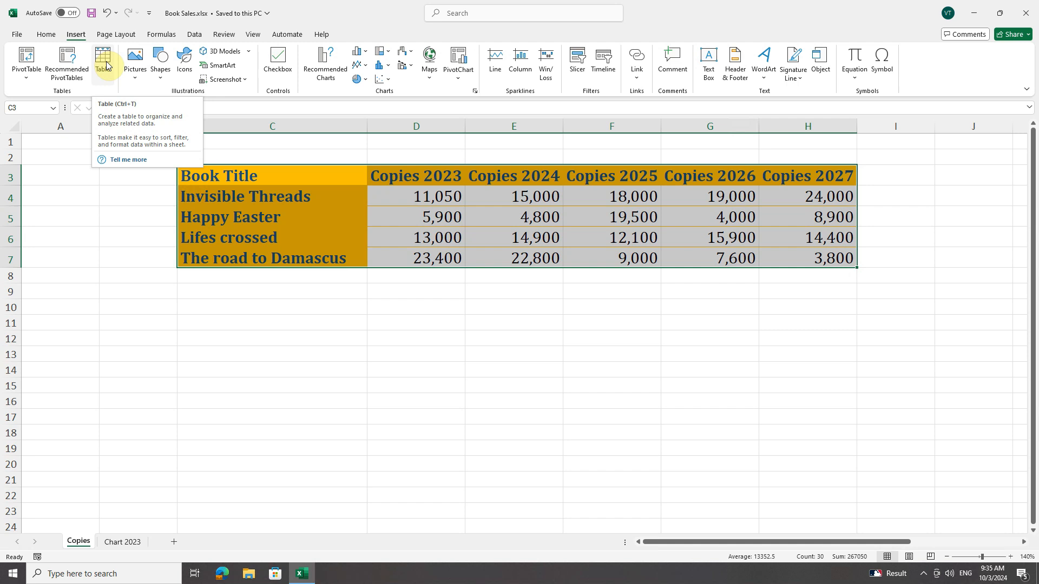
{"action": "left_click", "coordinate": [106, 66]}
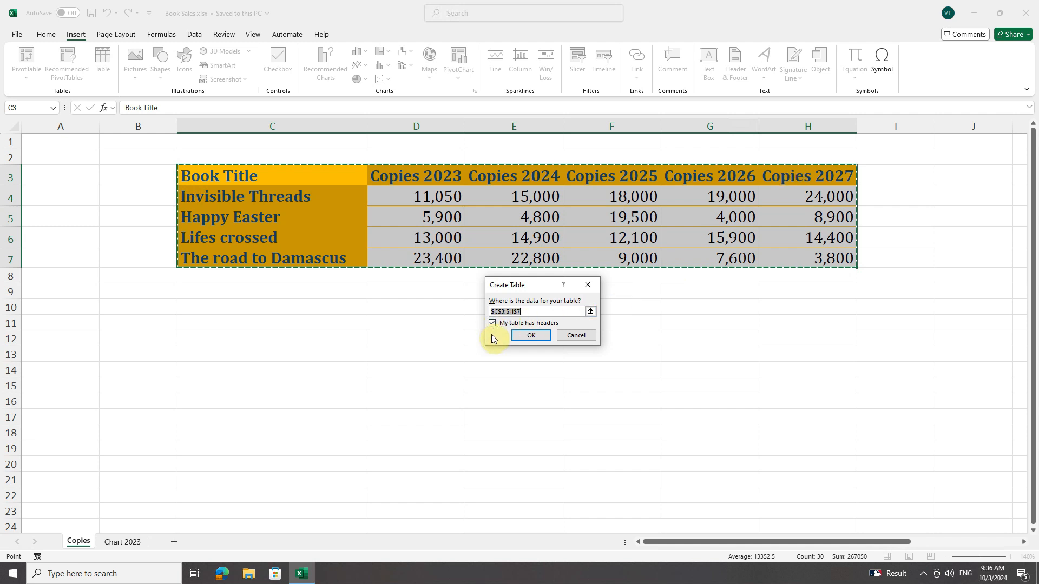
{"action": "left_click", "coordinate": [530, 335]}
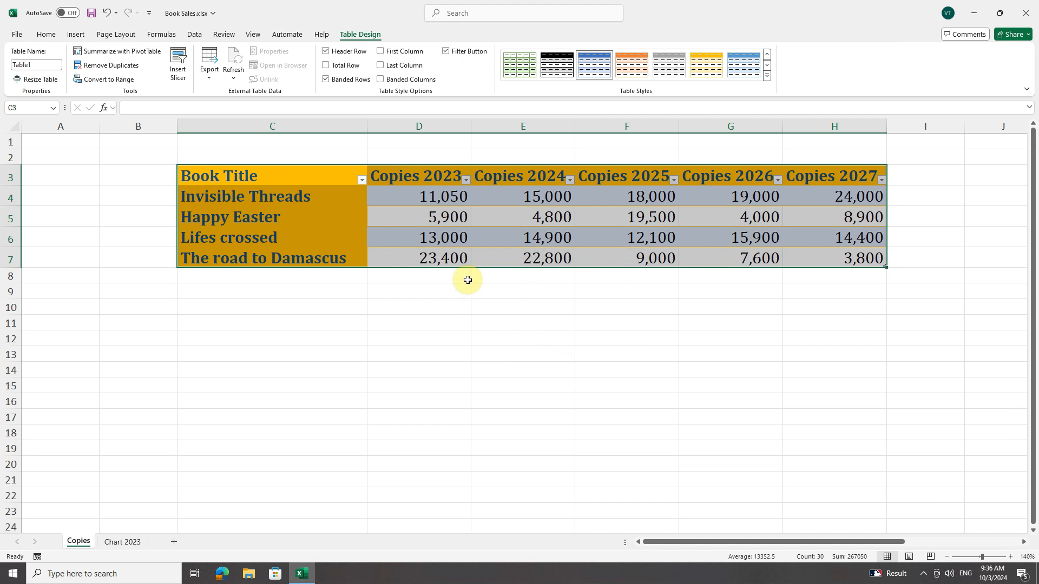
{"action": "left_click", "coordinate": [457, 258]}
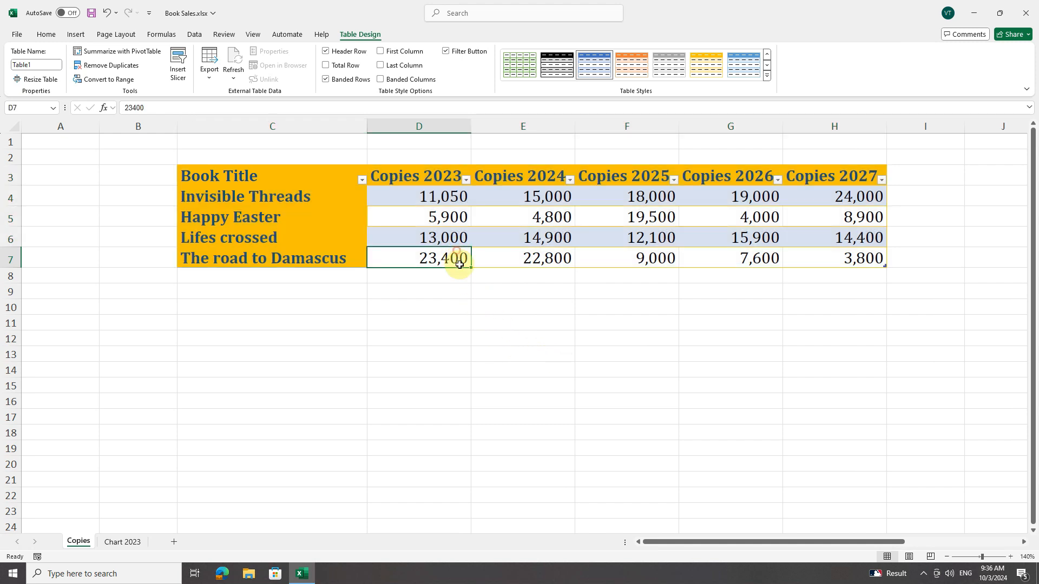
{"action": "left_click", "coordinate": [699, 219]}
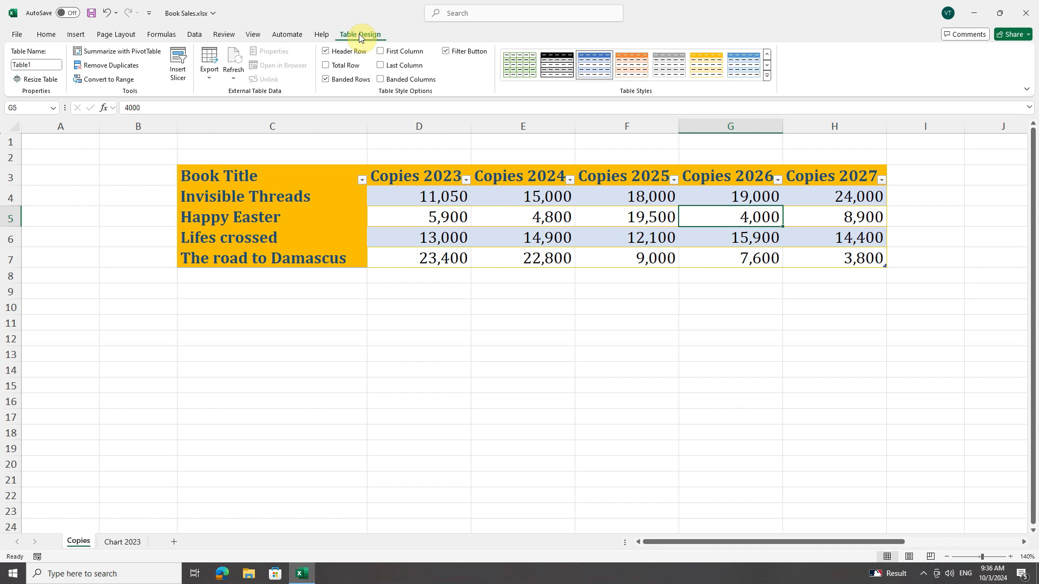
{"action": "left_click", "coordinate": [316, 324]}
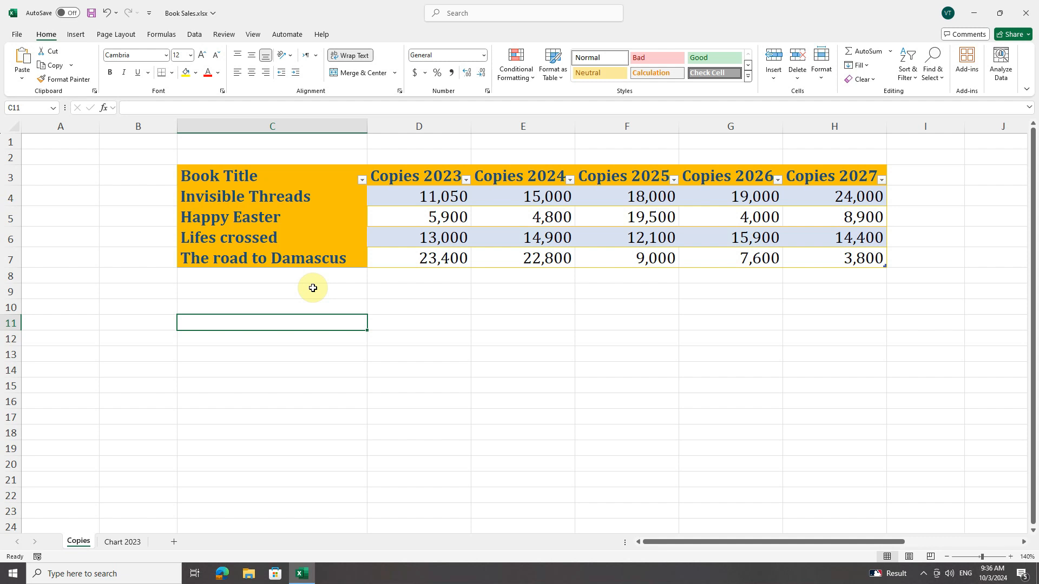
Convert the book sales table to a normal range
{"action": "left_click", "coordinate": [347, 213]}
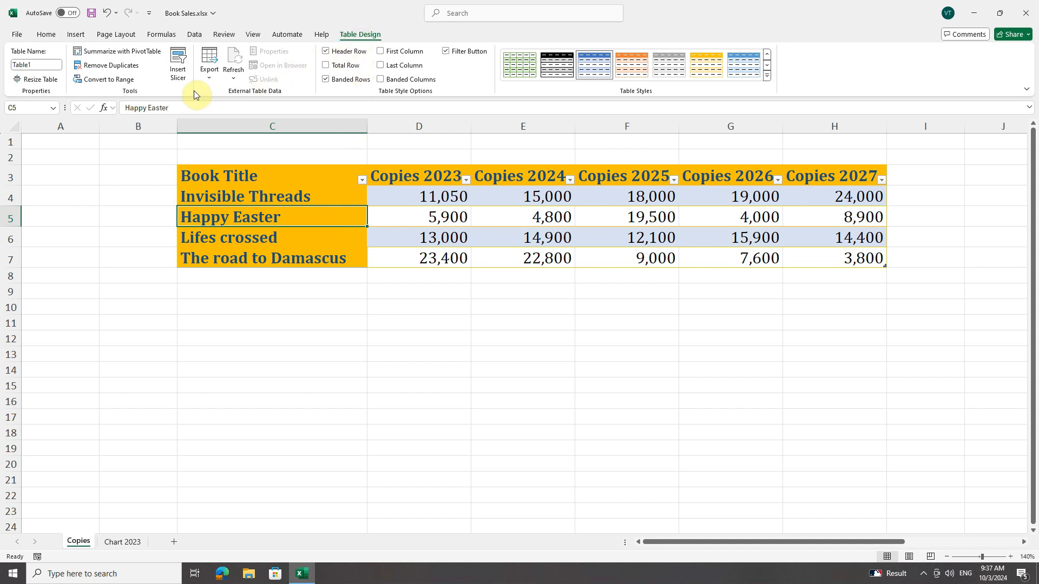
{"action": "left_click", "coordinate": [129, 79]}
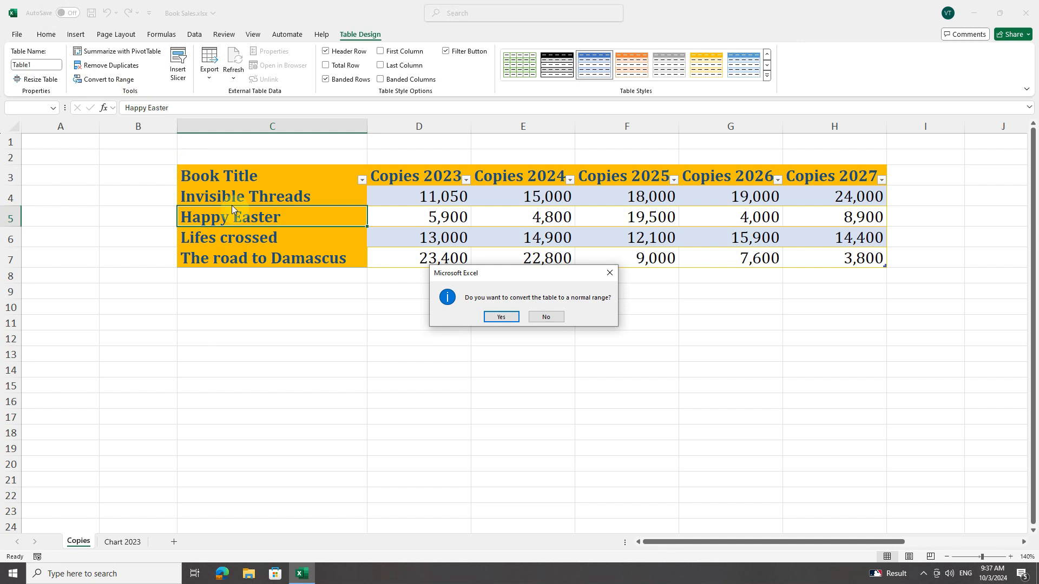
{"action": "left_click", "coordinate": [501, 317]}
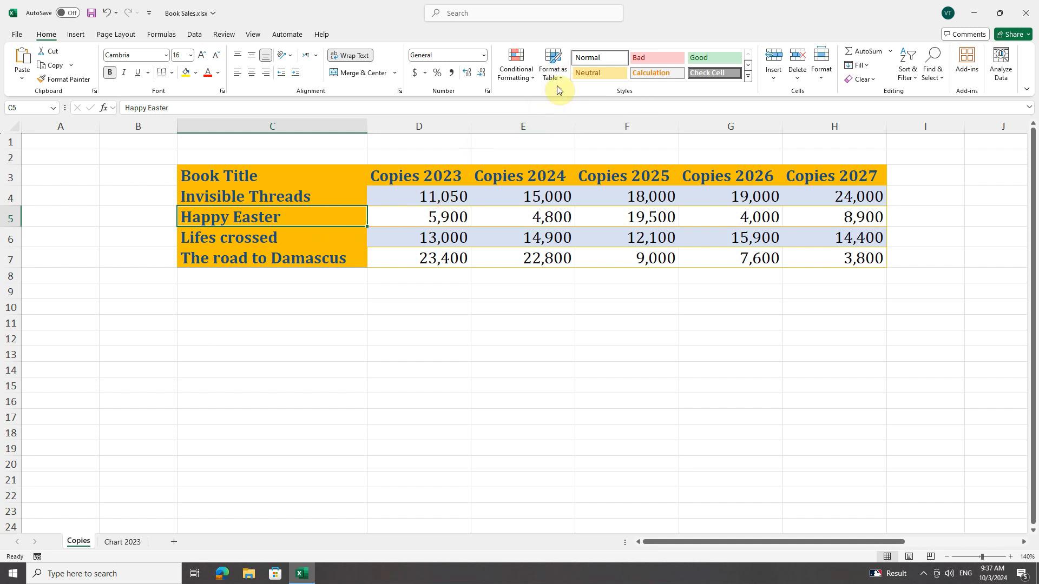
Format the range C3:H7 as a table with headers using Light Yellow, Table Style Light 19
{"action": "left_click", "coordinate": [554, 68]}
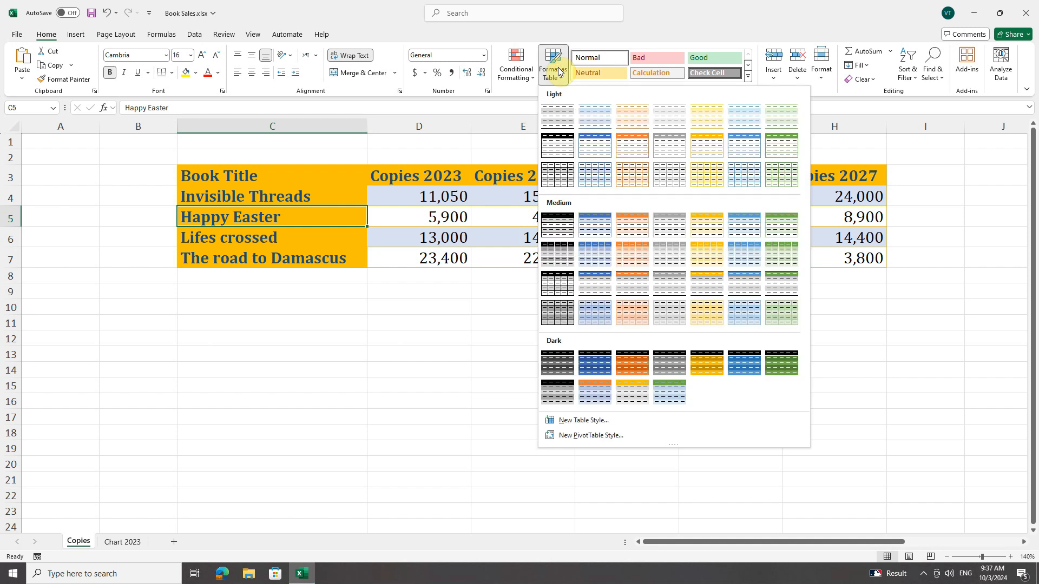
{"action": "left_click", "coordinate": [711, 183]}
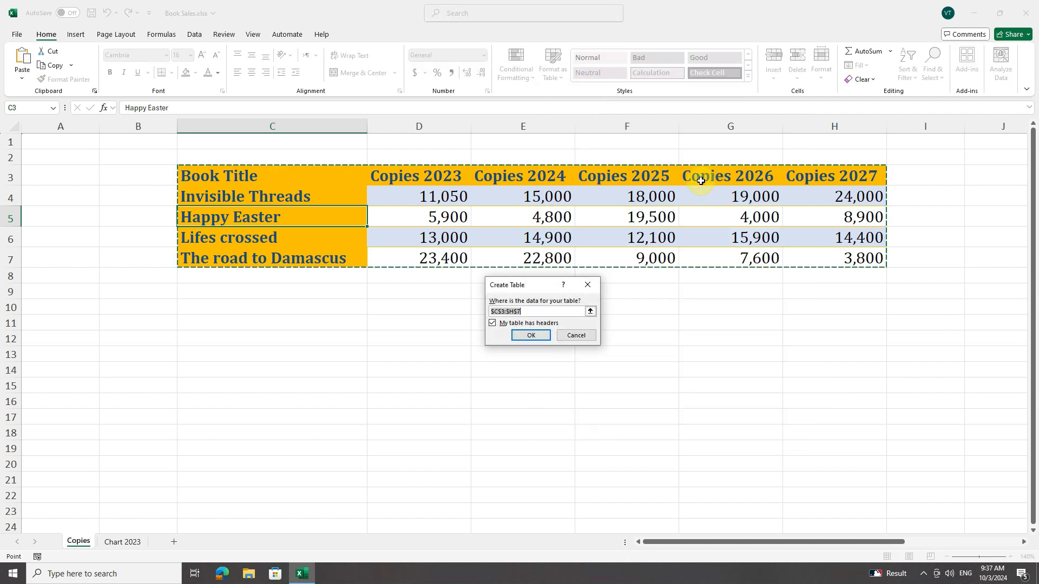
{"action": "left_click", "coordinate": [528, 336]}
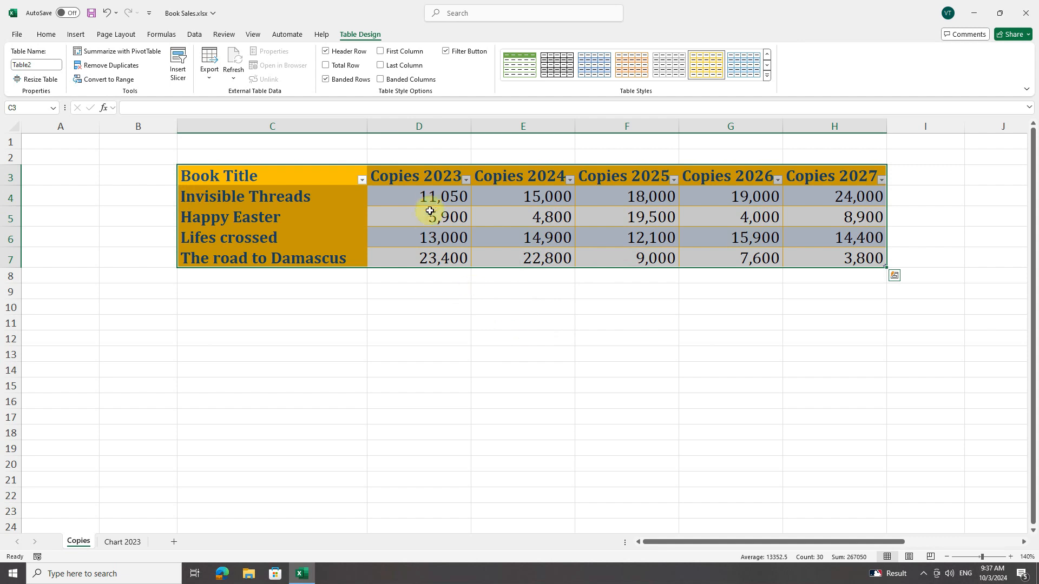
{"action": "left_click", "coordinate": [530, 226]}
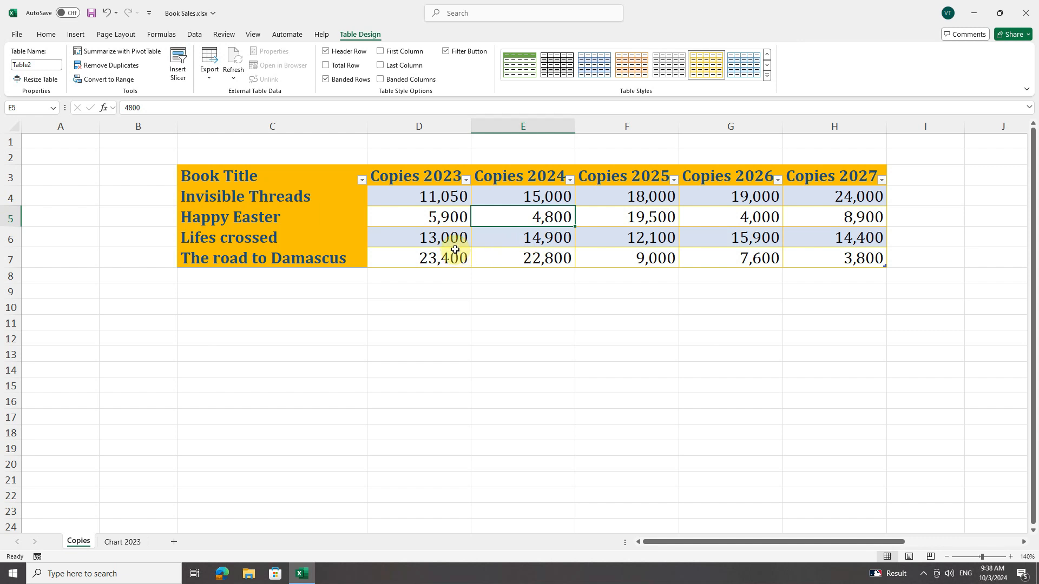
Convert the restyled table back to a normal range and clear all formats from C3:H7
{"action": "left_click_drag", "start_coordinate": [310, 178], "coordinate": [858, 260]}
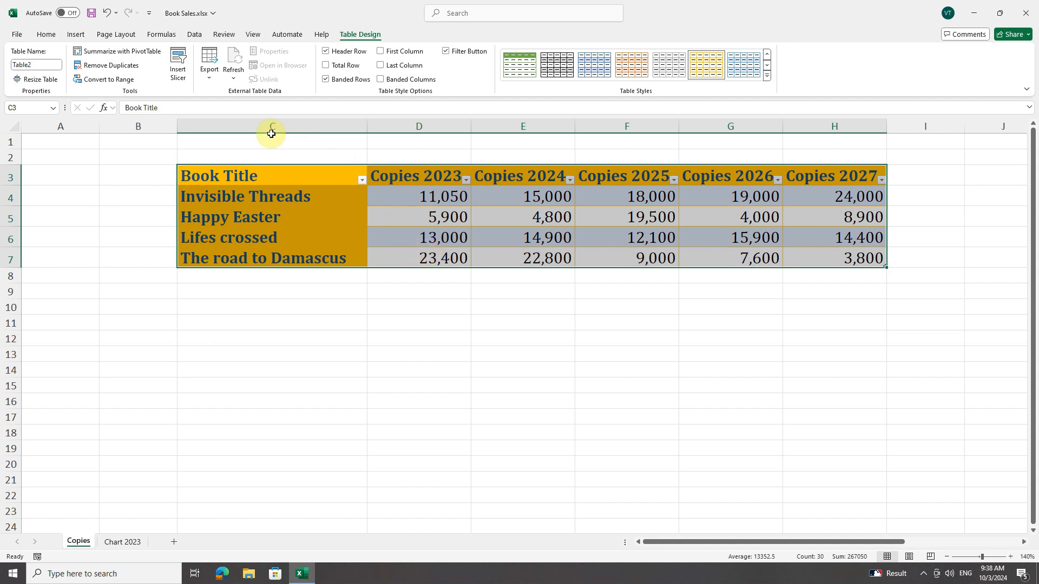
{"action": "left_click", "coordinate": [122, 80]}
{"action": "left_click", "coordinate": [494, 317]}
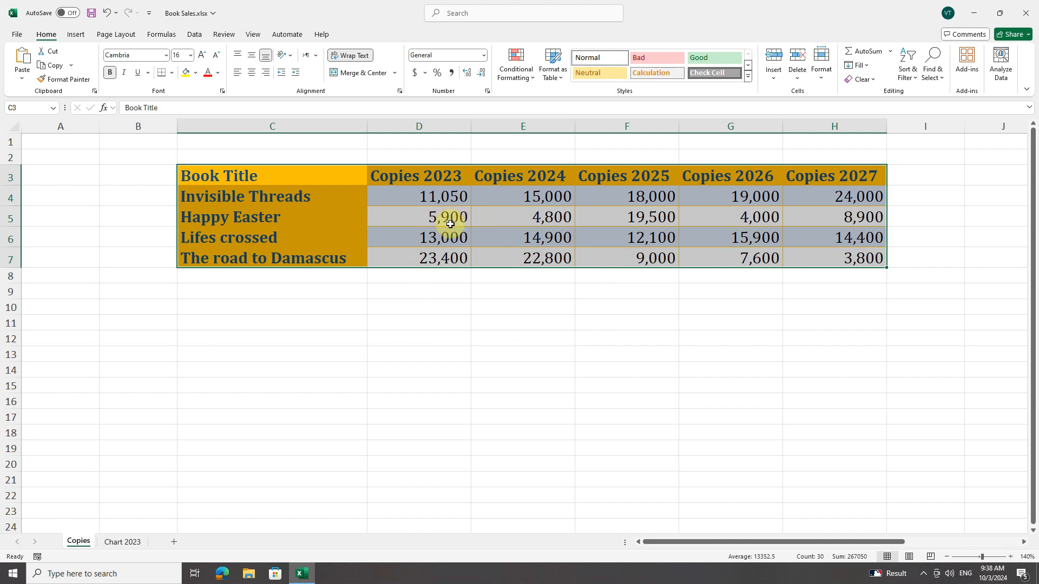
{"action": "left_click", "coordinate": [860, 79]}
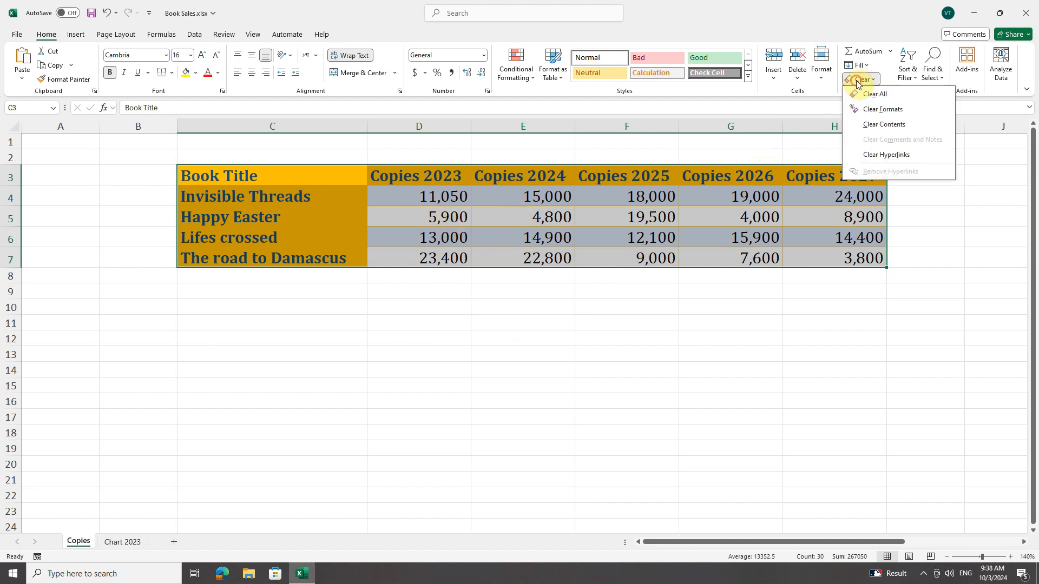
{"action": "left_click", "coordinate": [883, 112]}
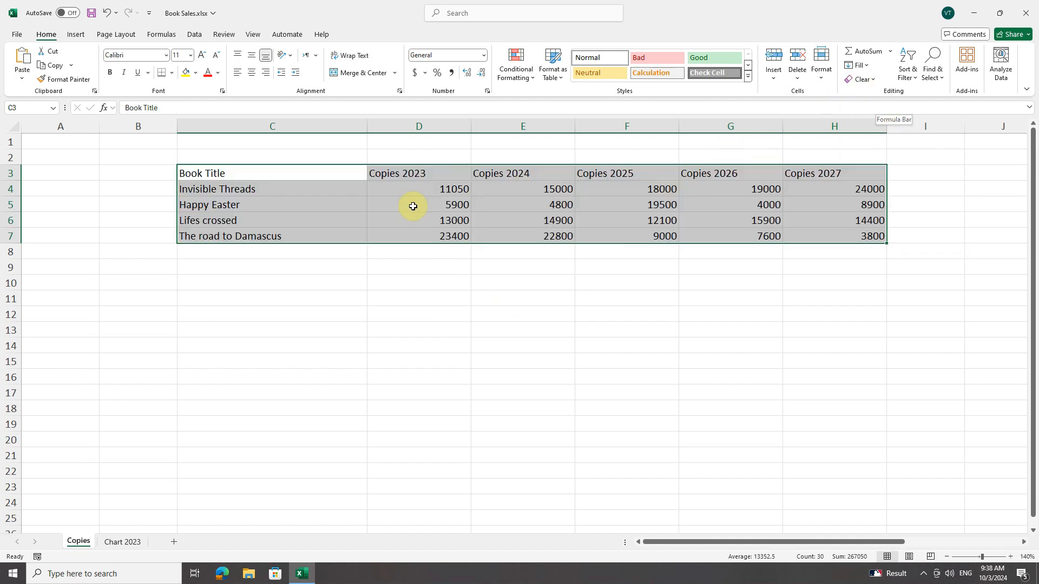
Give the Book Title header cell C3 a dark red fill and white font colour
{"action": "left_click", "coordinate": [270, 173]}
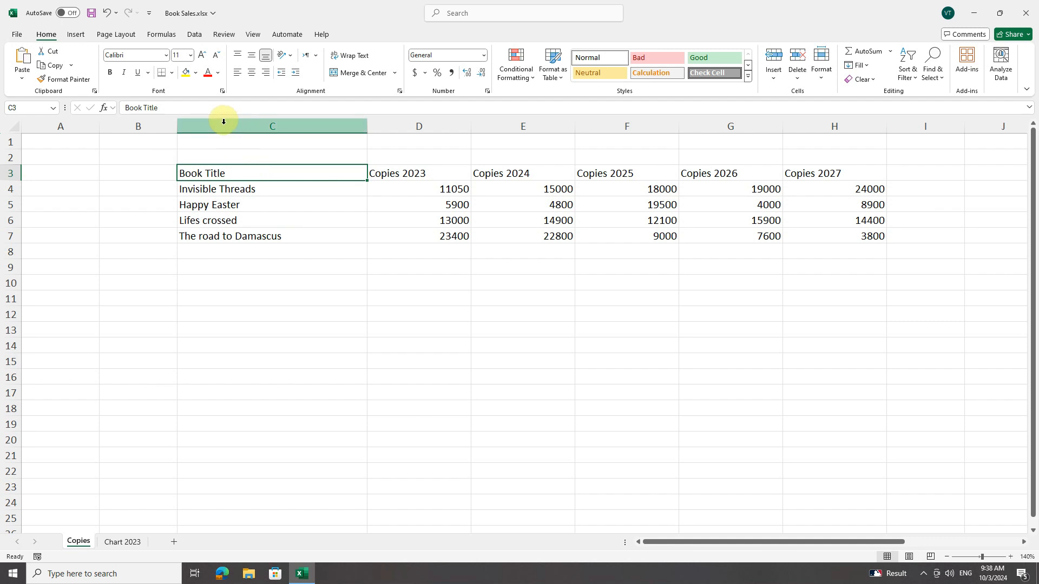
{"action": "left_click", "coordinate": [196, 73]}
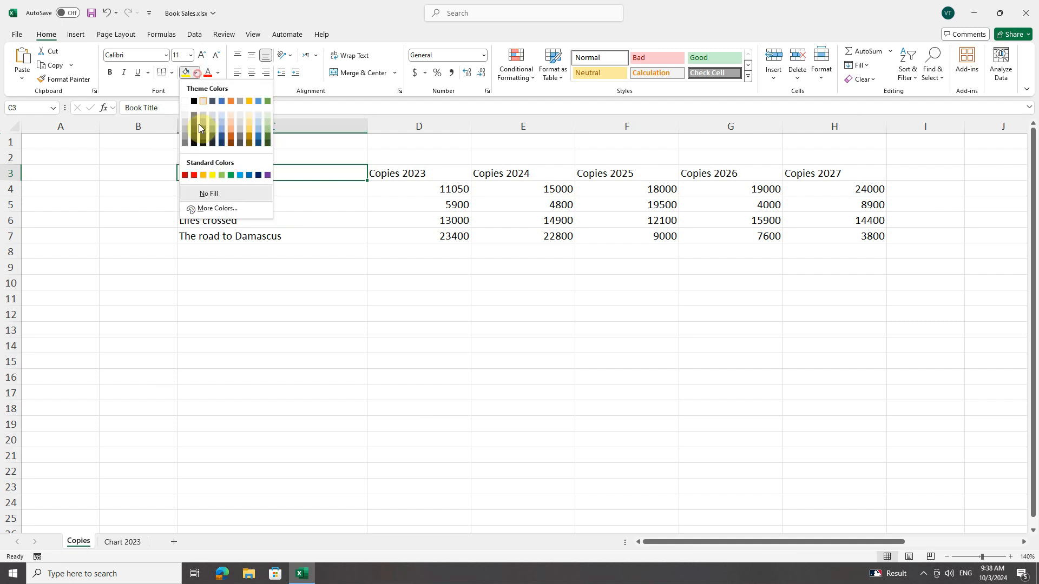
{"action": "left_click", "coordinate": [186, 175]}
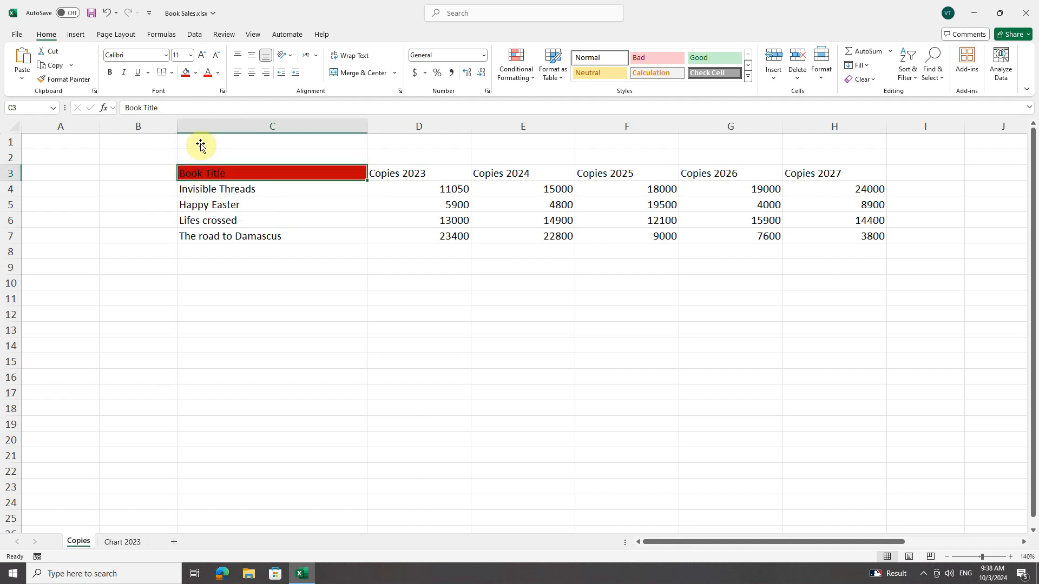
{"action": "left_click", "coordinate": [218, 77]}
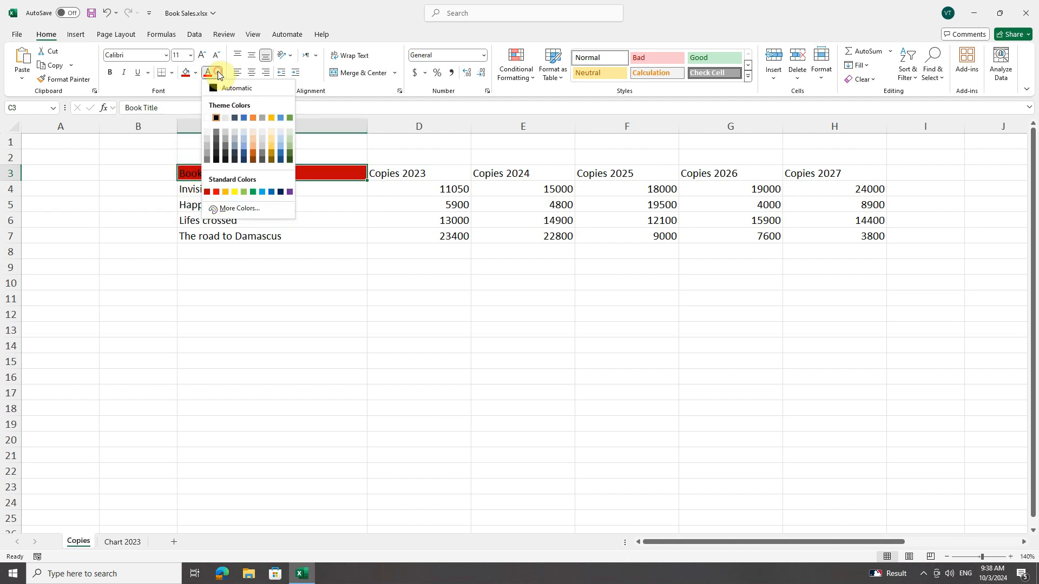
{"action": "left_click", "coordinate": [208, 115]}
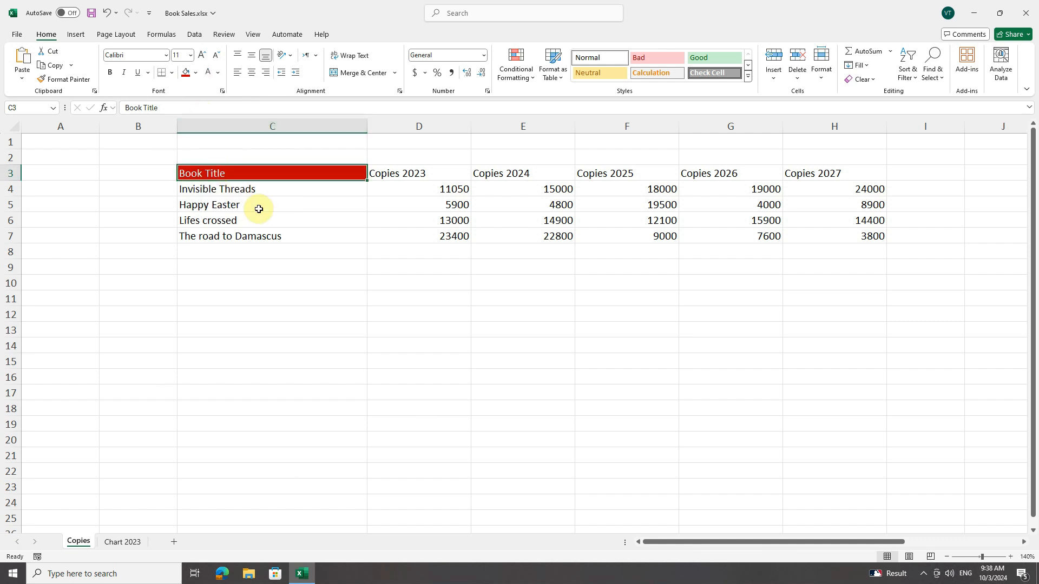
Apply Light Yellow, Table Style Light 19 to the unformatted book data C3:H7 as a table with headers
{"action": "left_click", "coordinate": [553, 66]}
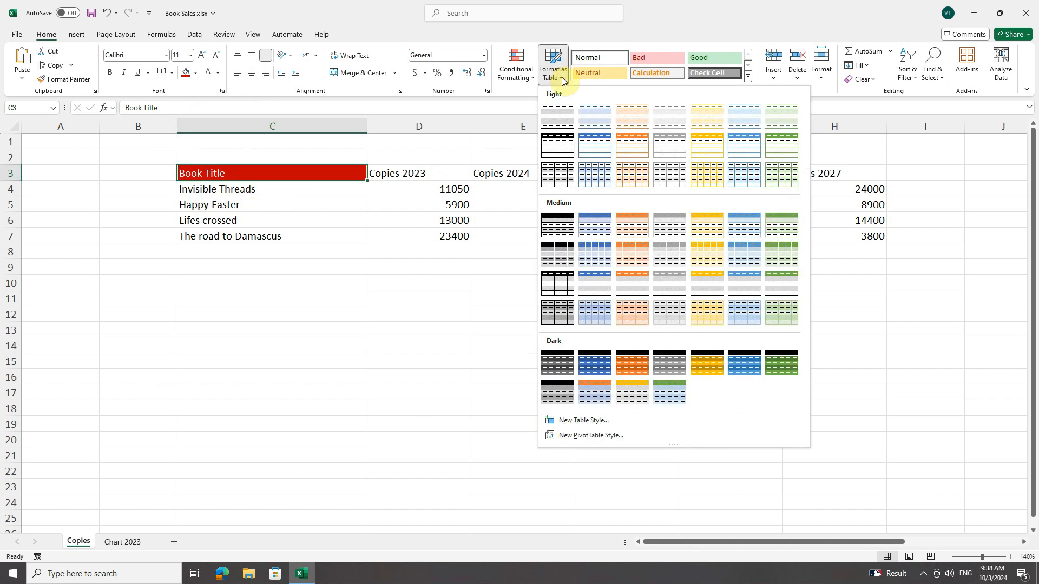
{"action": "left_click", "coordinate": [709, 180]}
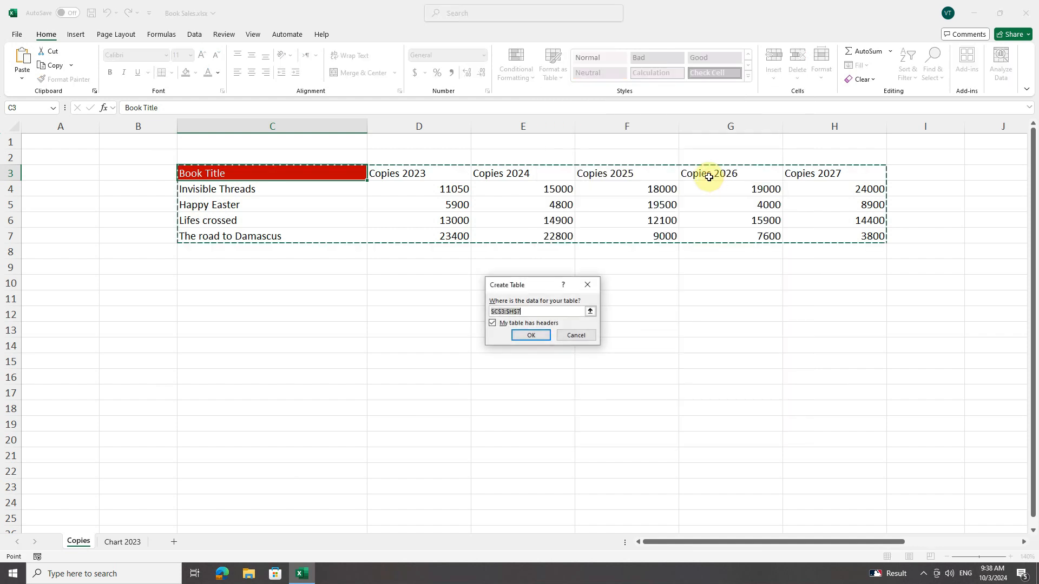
{"action": "left_click", "coordinate": [530, 336]}
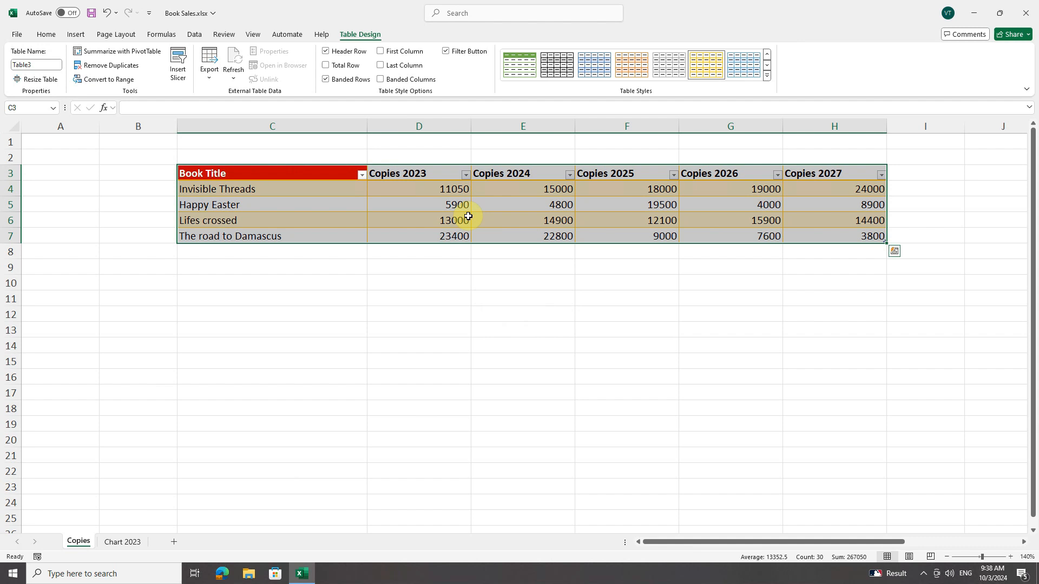
{"action": "left_click", "coordinate": [528, 206]}
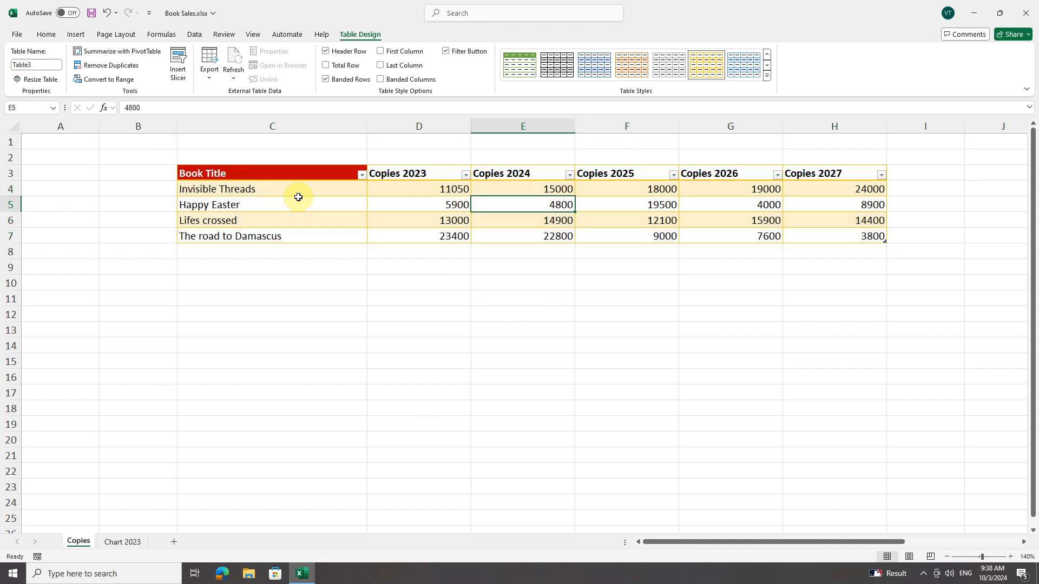
{"action": "left_click", "coordinate": [281, 173]}
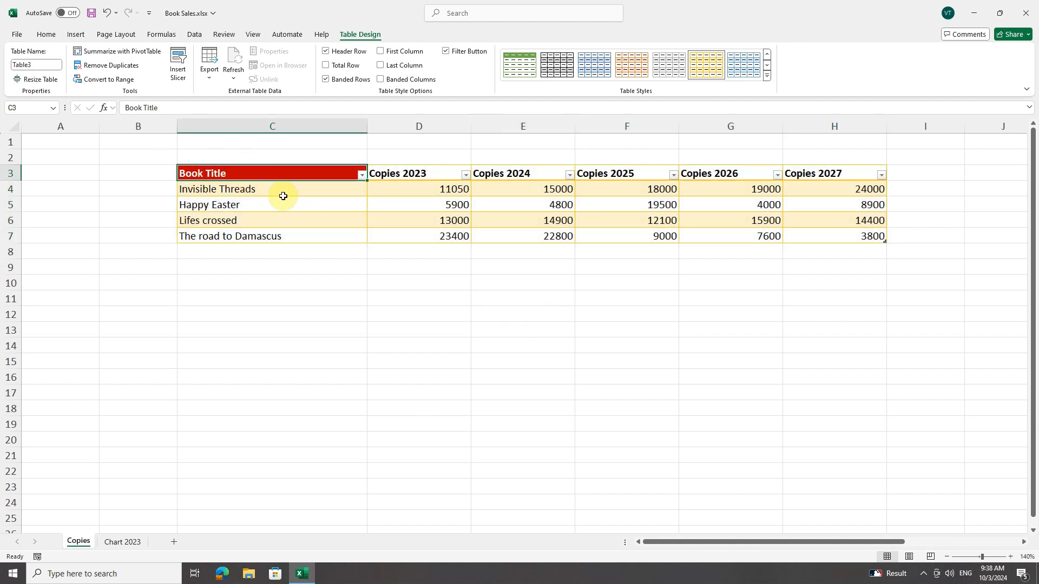
{"action": "left_click", "coordinate": [325, 205]}
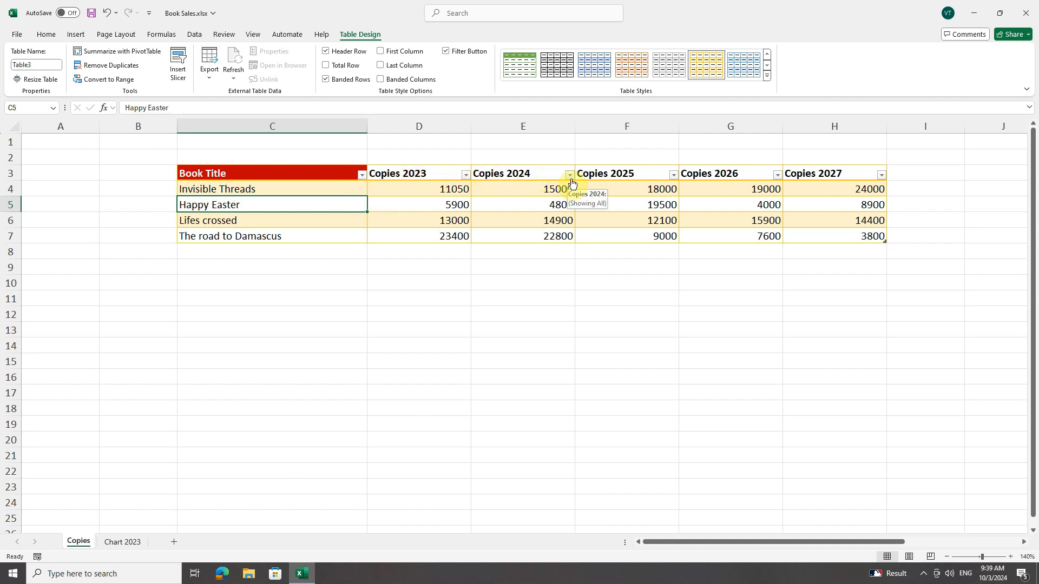
Filter the Book Title column to show only Happy Easter and Lifes crossed
{"action": "left_click", "coordinate": [361, 175]}
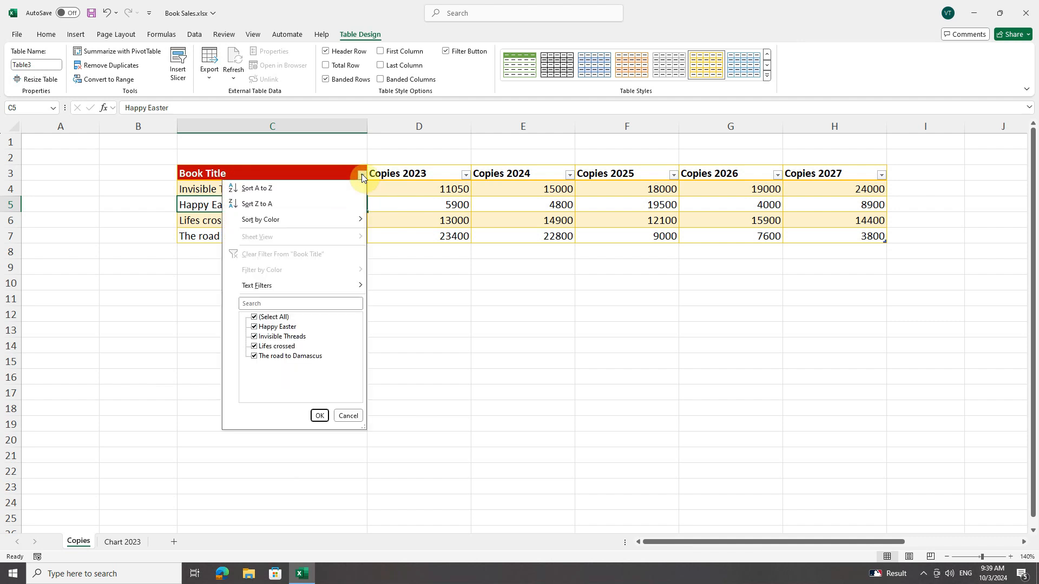
{"action": "left_click", "coordinate": [253, 337]}
{"action": "left_click", "coordinate": [254, 356]}
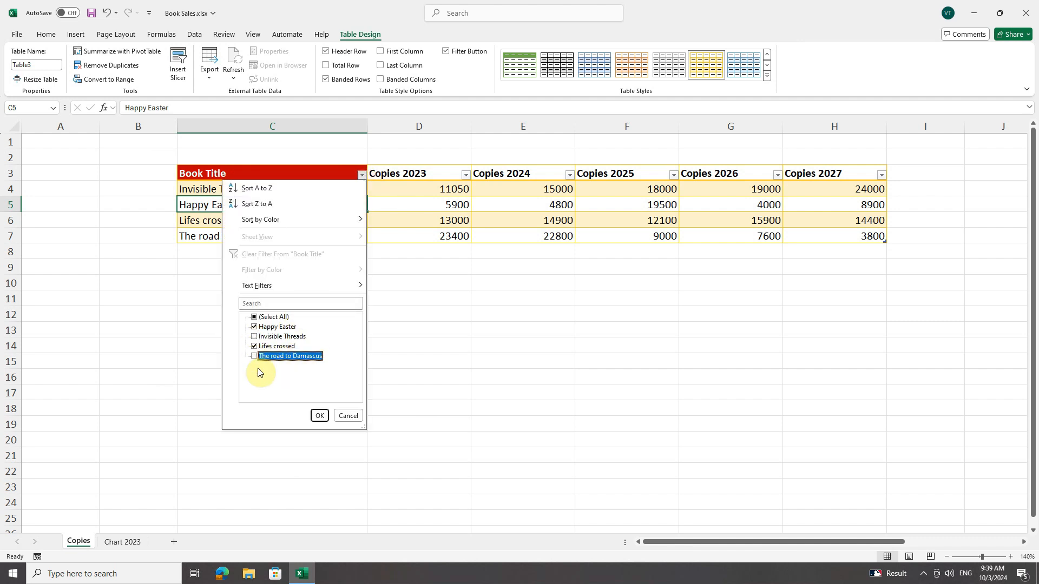
{"action": "left_click", "coordinate": [319, 415]}
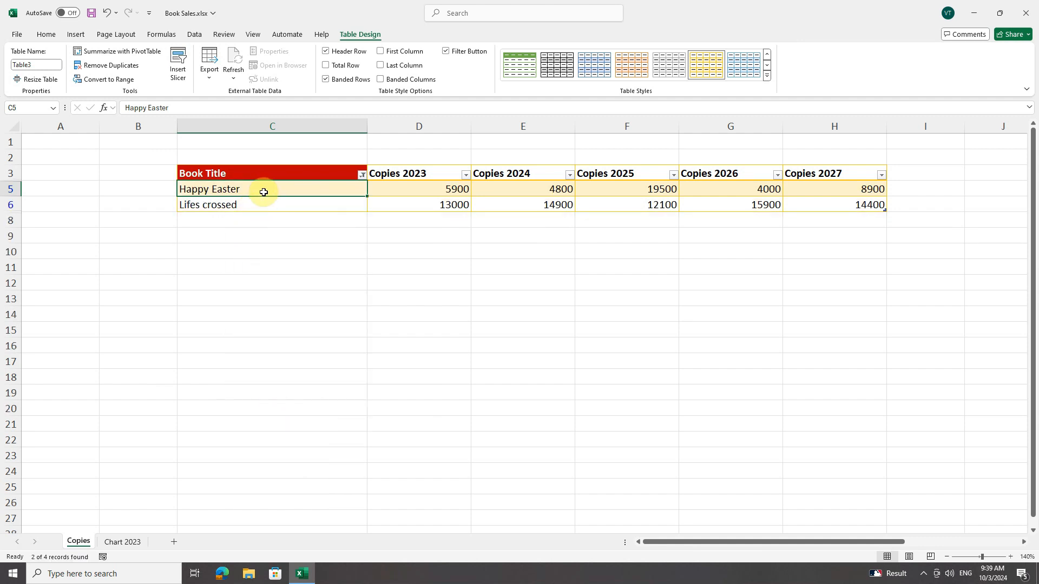